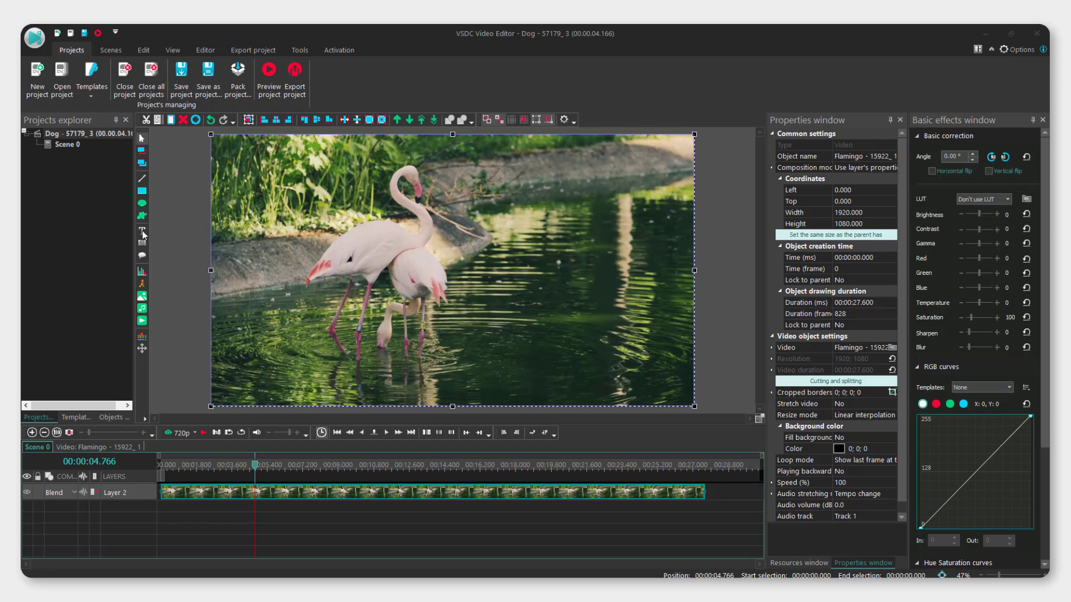
# Step: Create a plain text object and draw its frame across the upper part of the canvas
pyautogui.click(143, 234)
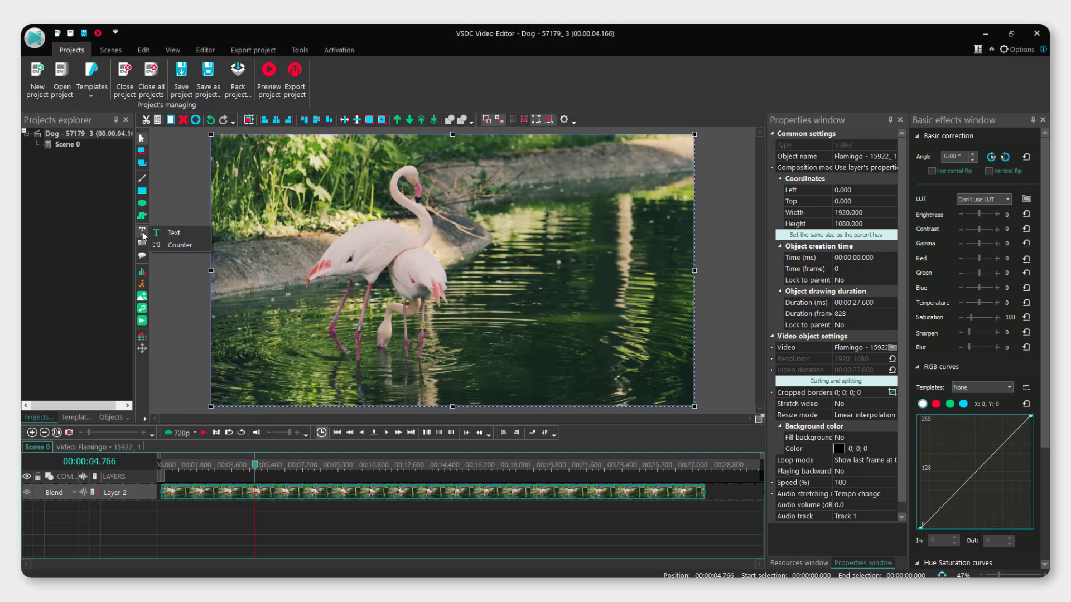
pyautogui.click(174, 232)
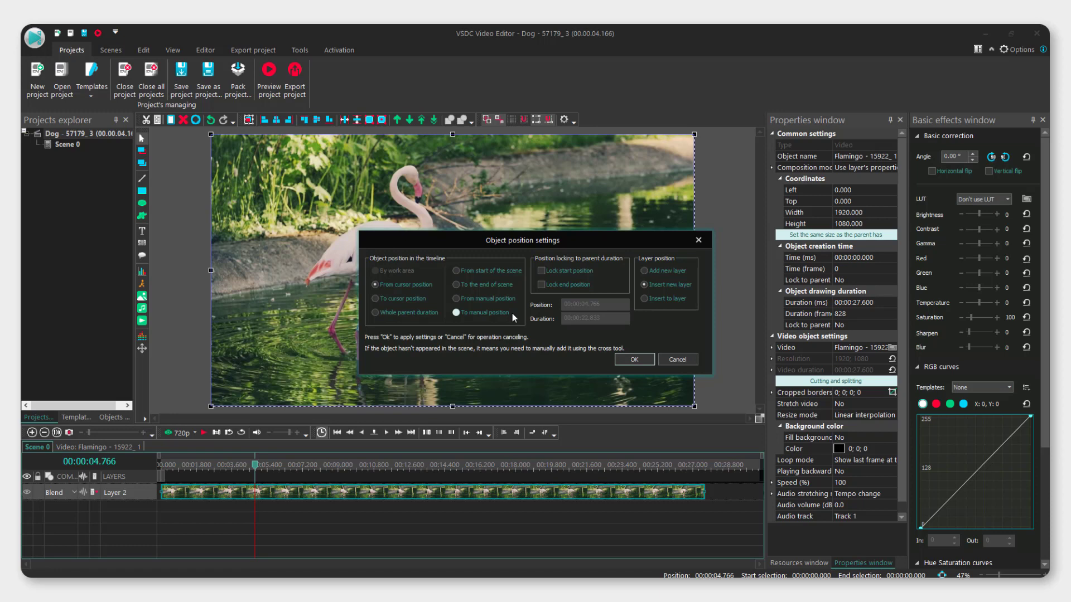
pyautogui.click(635, 361)
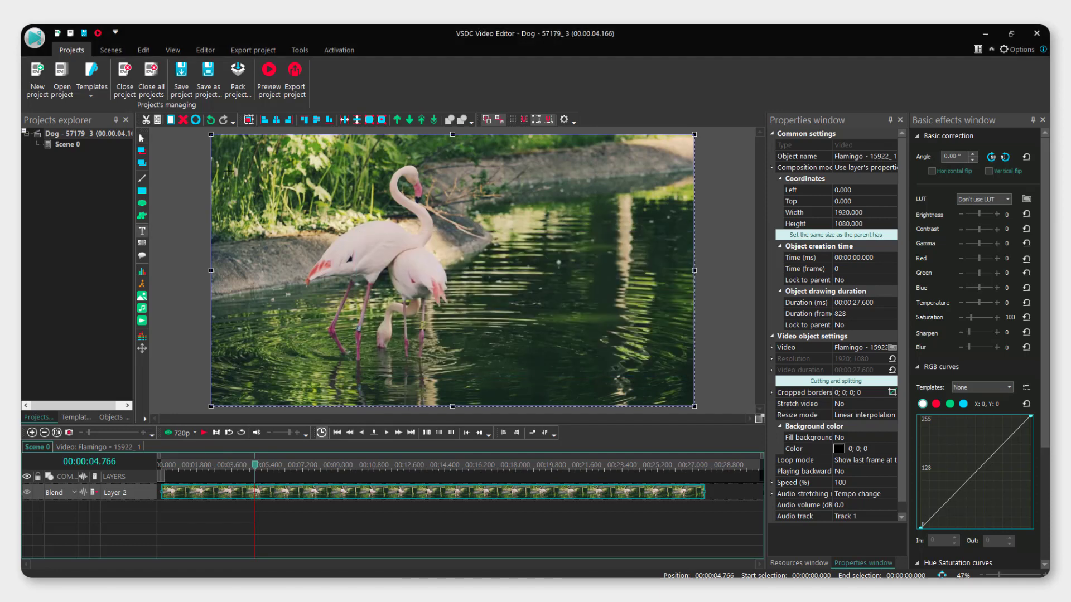
pyautogui.moveTo(229, 168); pyautogui.dragTo(626, 263)
pyautogui.write('TITL')
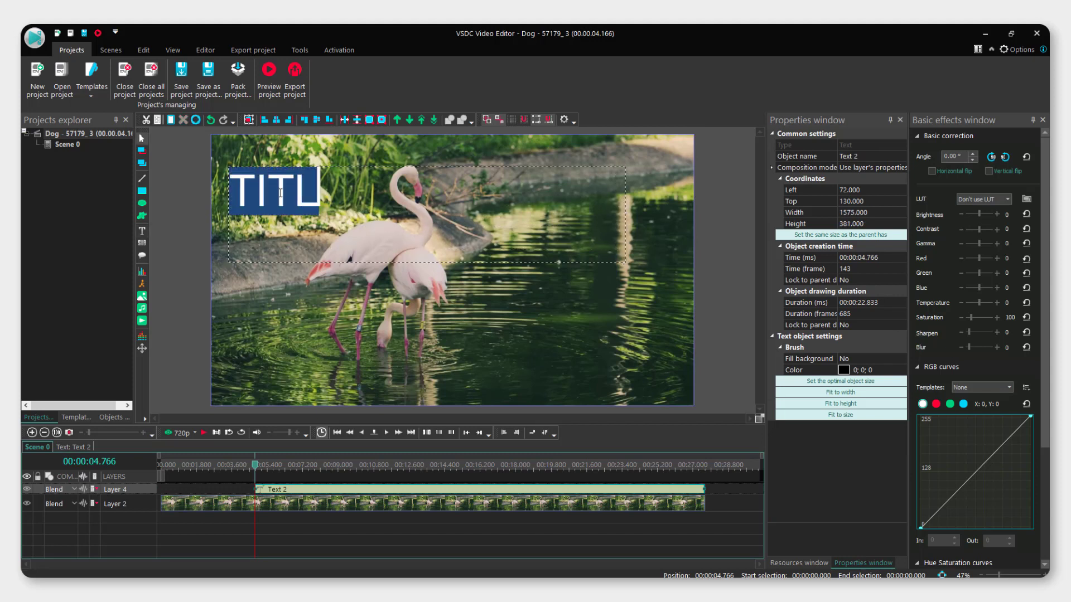
pyautogui.write('E')
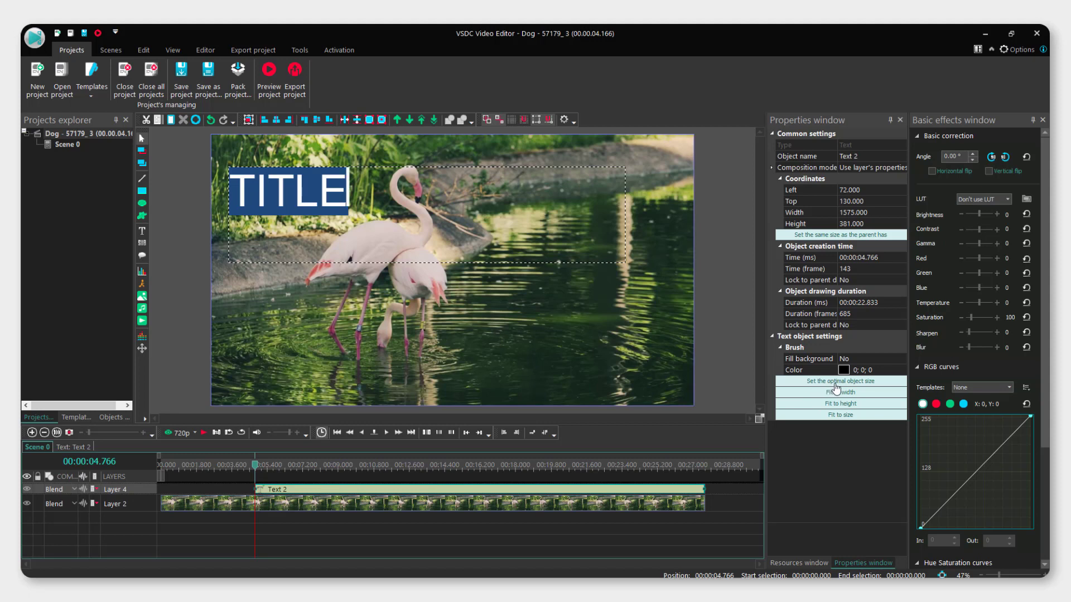
# Step: Adjust the window layout and scale the TITLE text to fill its frame
pyautogui.click(822, 120)
pyautogui.click(172, 49)
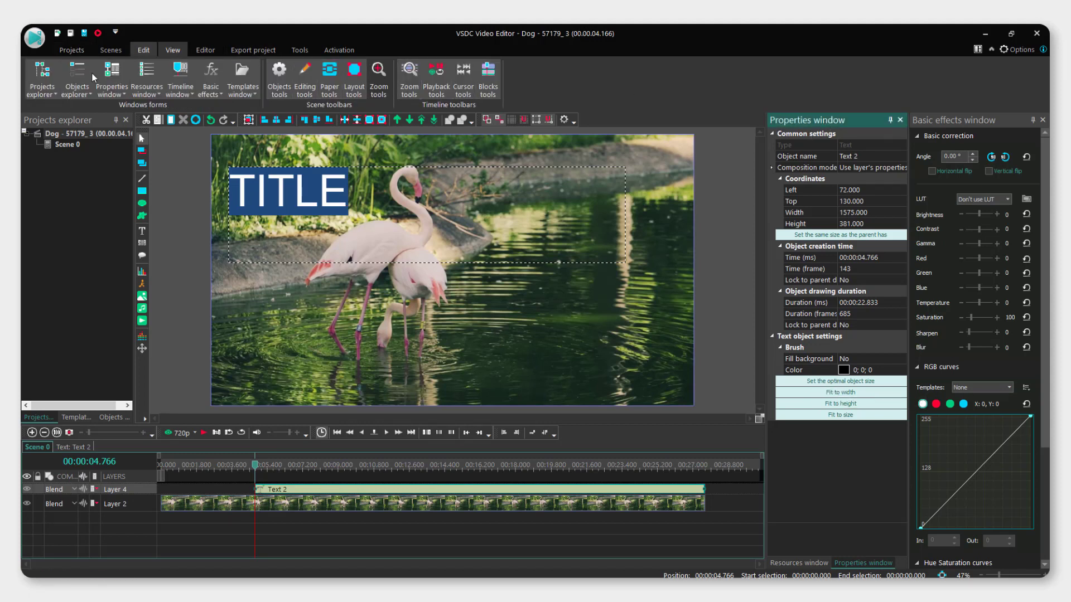
pyautogui.click(112, 76)
pyautogui.click(846, 416)
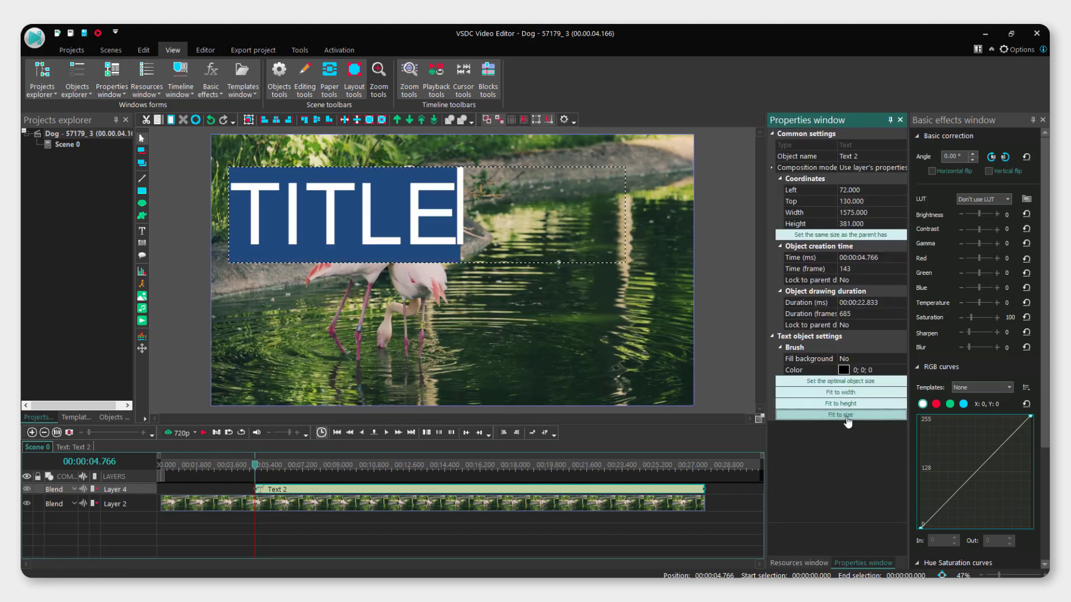
pyautogui.click(586, 237)
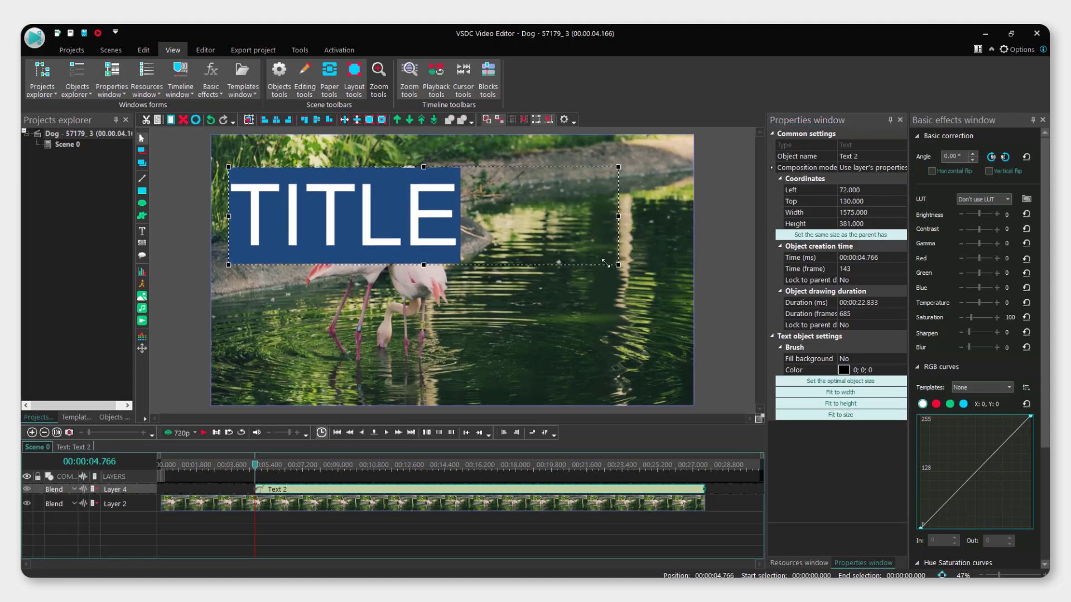
# Step: Move the TITLE box to the upper right and shrink it to fit the word
pyautogui.moveTo(625, 263); pyautogui.dragTo(409, 215)
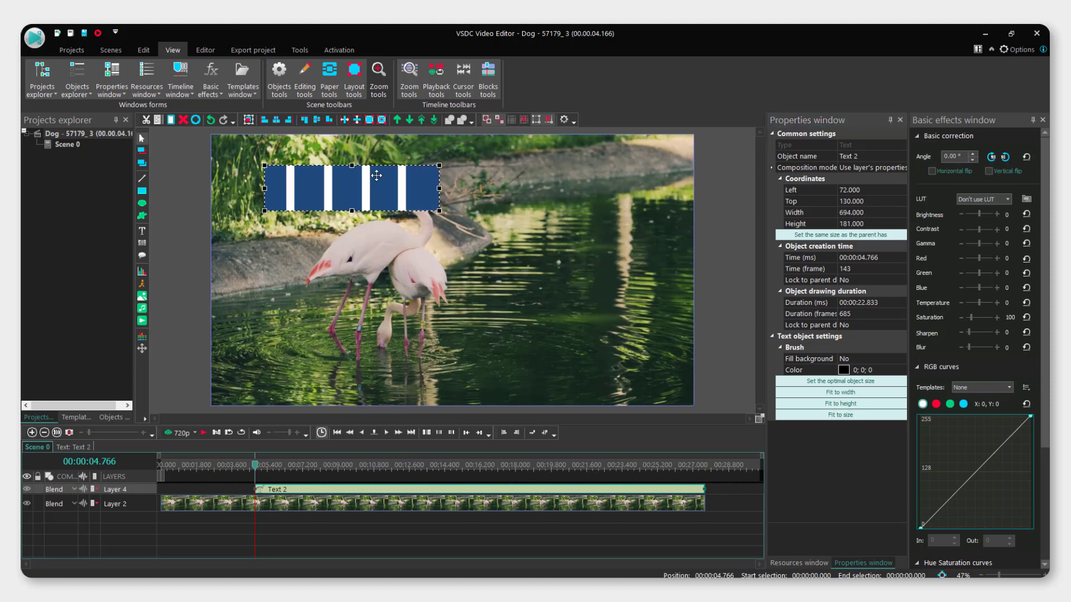
pyautogui.moveTo(273, 213)
pyautogui.mouseDown()
pyautogui.moveTo(546, 195)
pyautogui.moveTo(508, 185)
pyautogui.mouseUp()
pyautogui.click(841, 416)
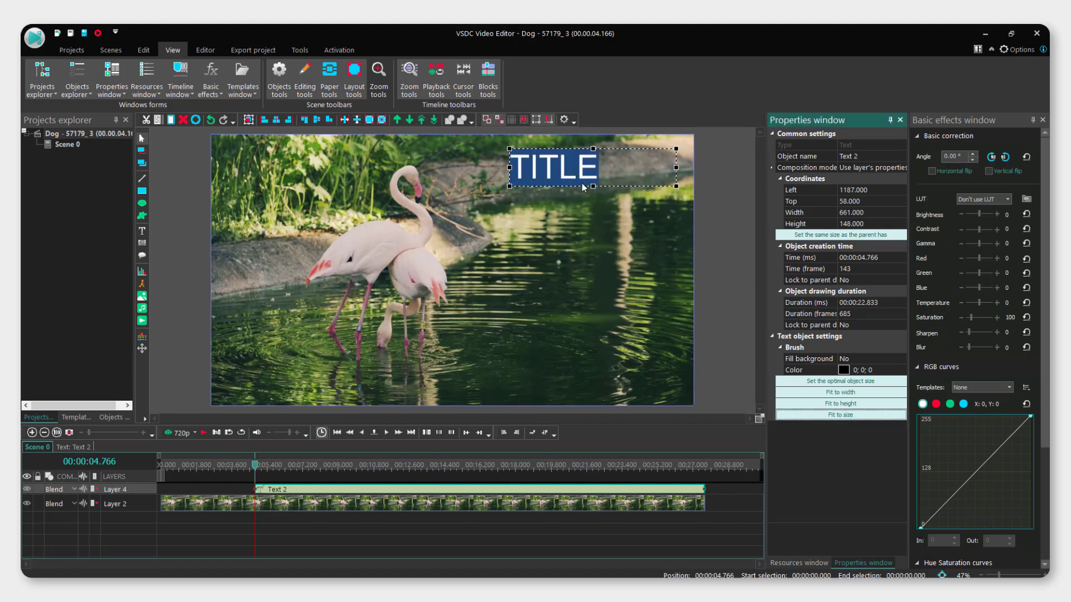
pyautogui.moveTo(679, 167)
pyautogui.mouseDown()
pyautogui.moveTo(604, 167)
pyautogui.moveTo(647, 168)
pyautogui.mouseUp()
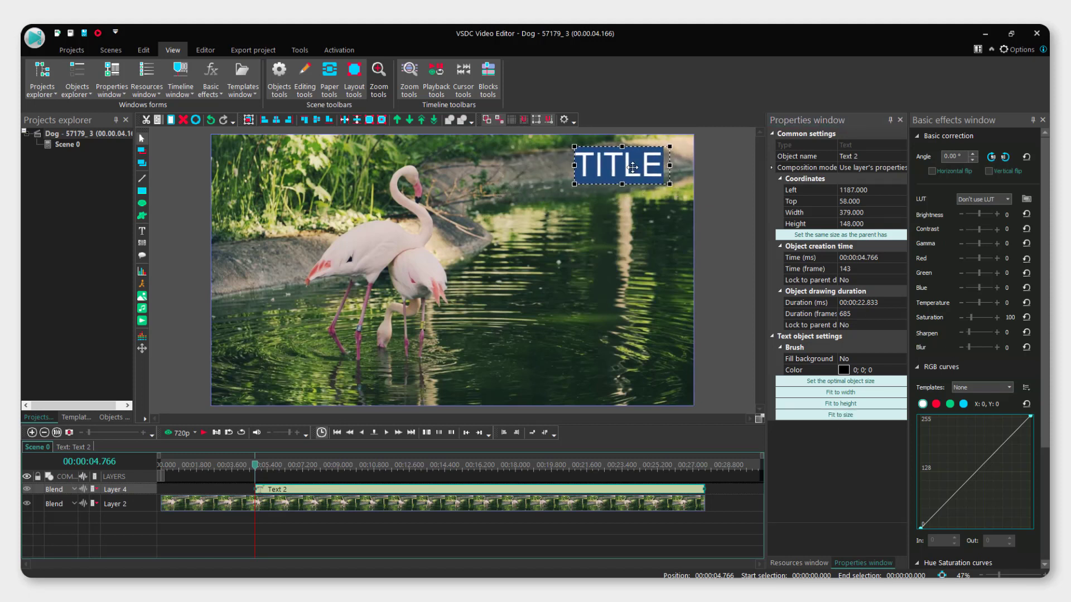
pyautogui.click(841, 382)
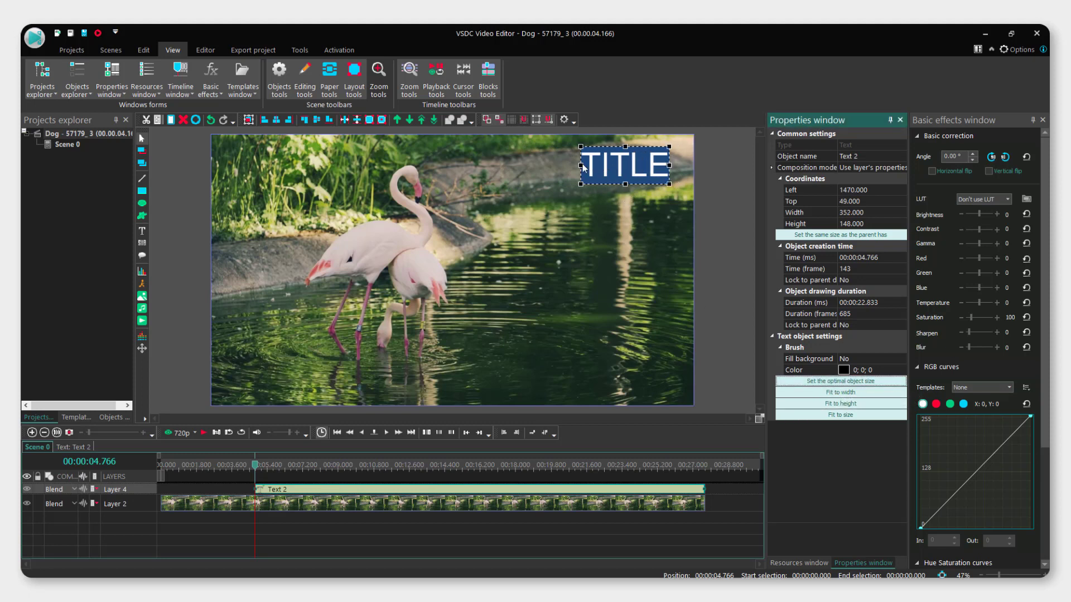
pyautogui.moveTo(581, 165)
pyautogui.mouseDown()
pyautogui.moveTo(490, 157)
pyautogui.moveTo(644, 172)
pyautogui.mouseUp()
pyautogui.click(853, 382)
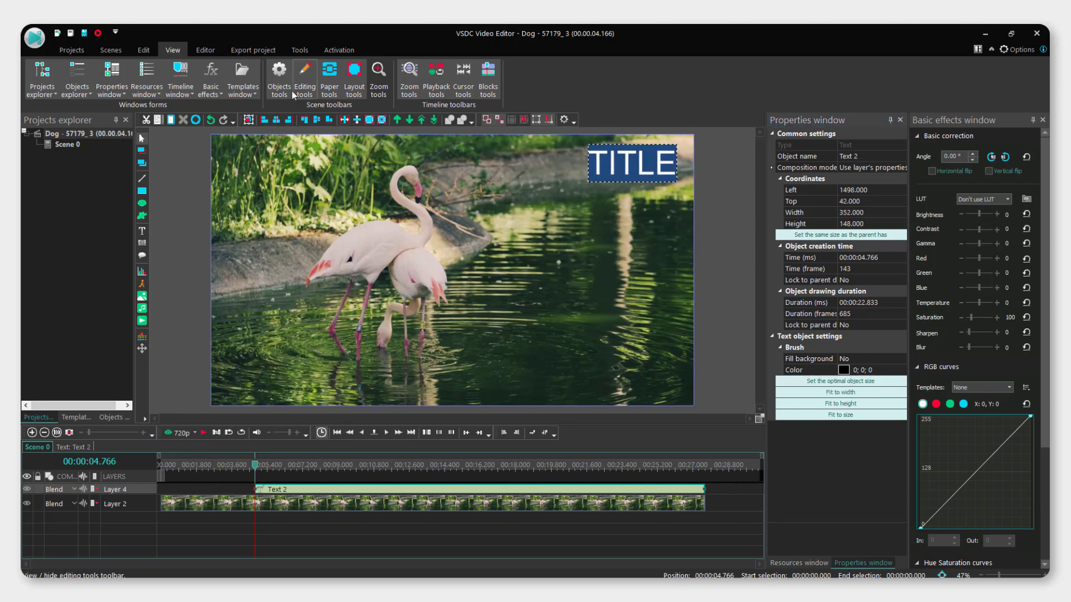
# Step: Set the TITLE background brush opacity to 0%, then reselect the text for its text colour
pyautogui.click(206, 51)
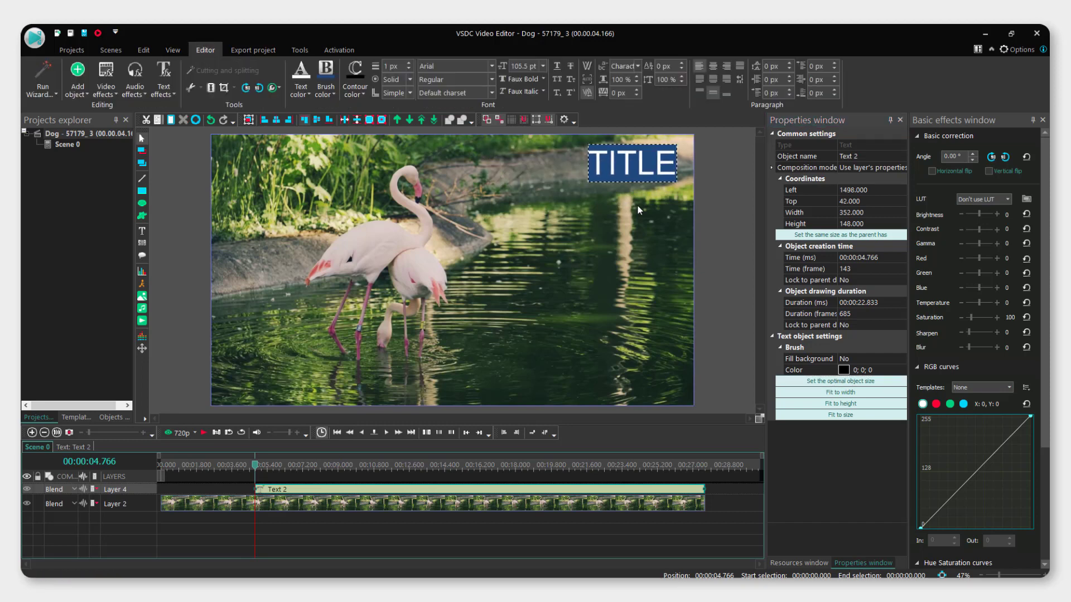
pyautogui.doubleClick(626, 168)
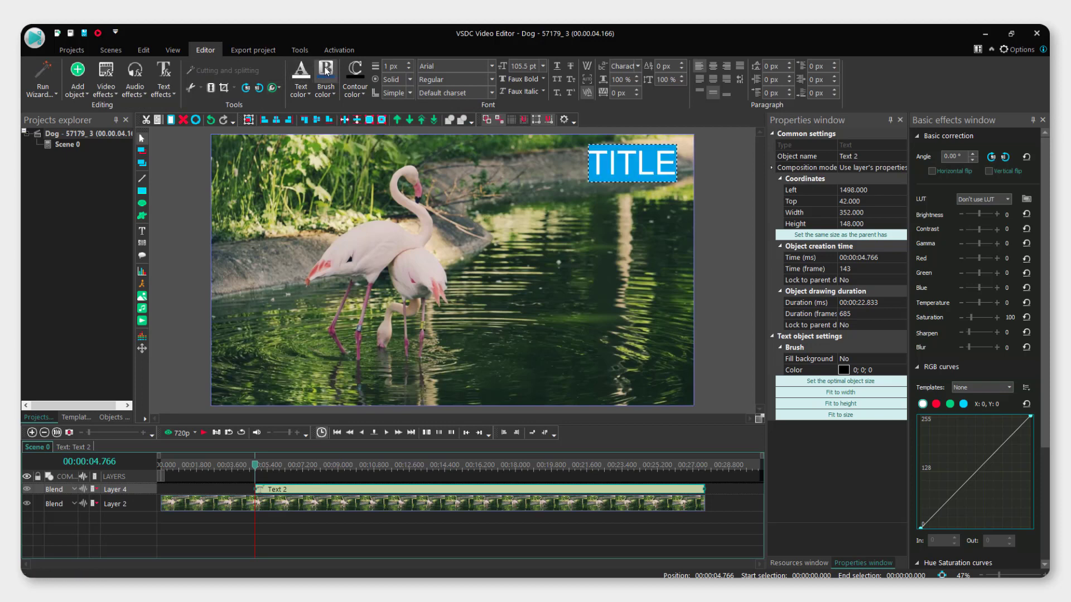
pyautogui.click(331, 94)
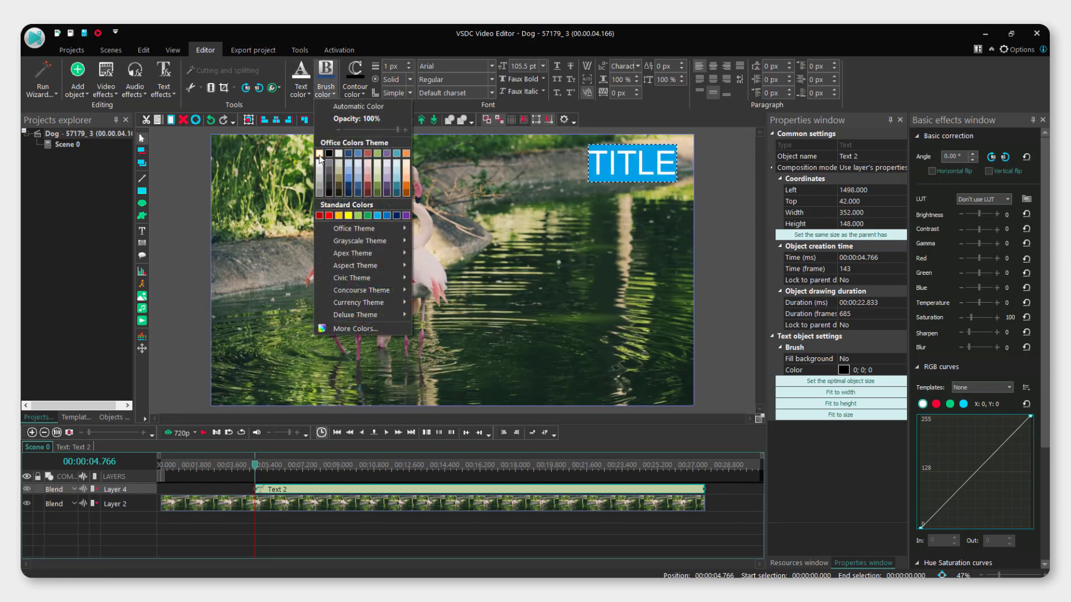
pyautogui.click(414, 185)
pyautogui.click(326, 88)
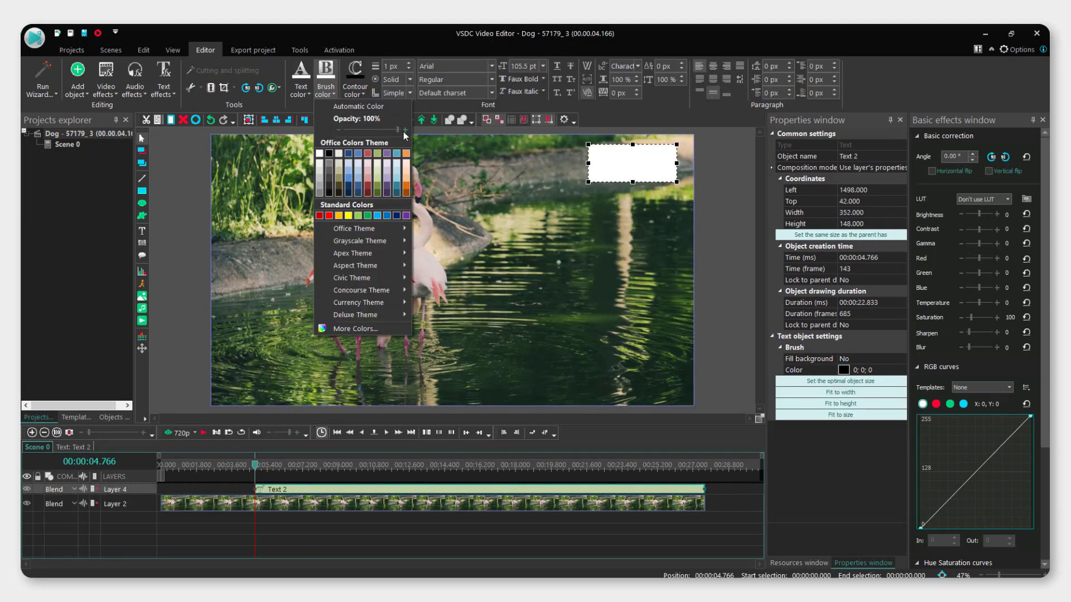
pyautogui.moveTo(404, 131); pyautogui.dragTo(347, 131)
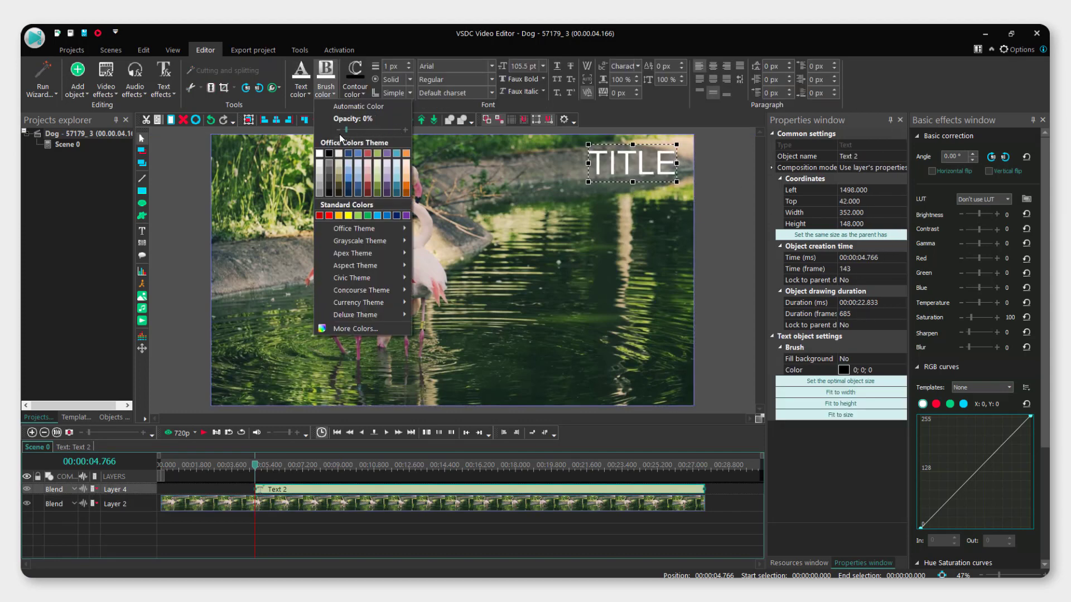
pyautogui.click(323, 71)
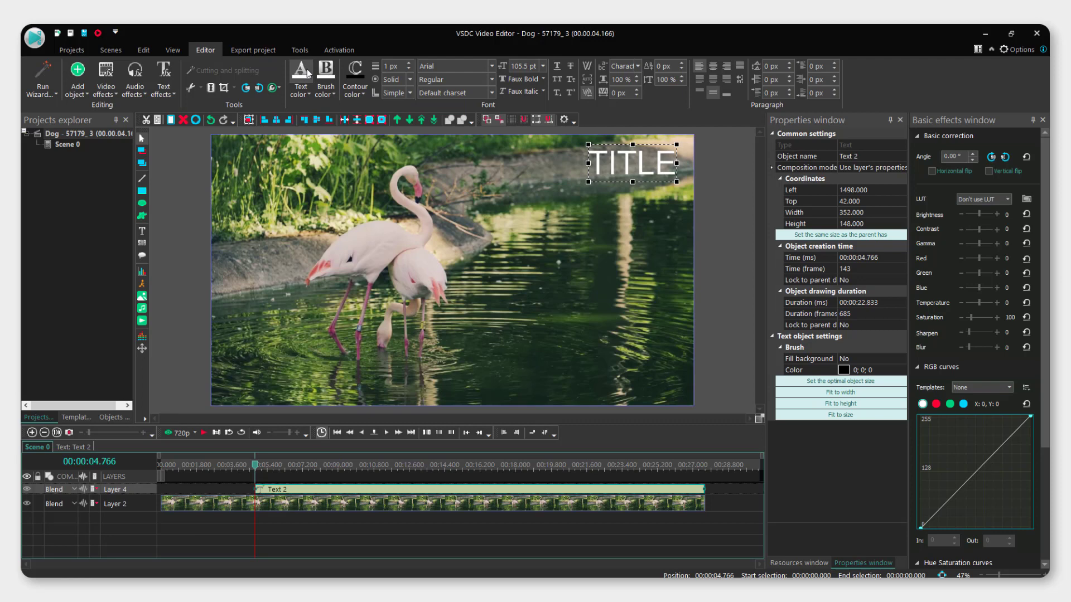
pyautogui.doubleClick(621, 157)
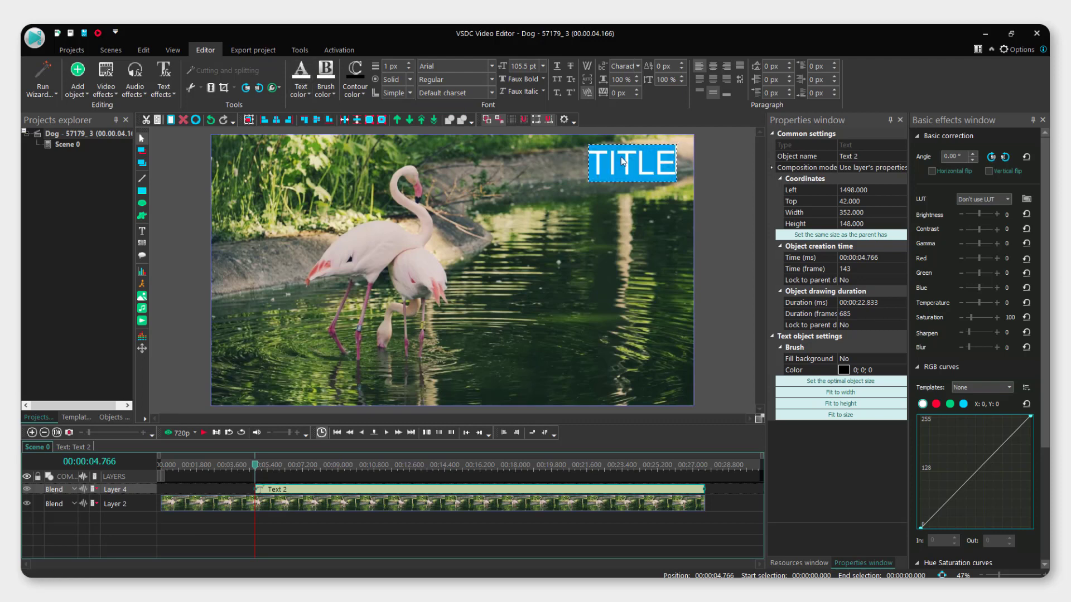
pyautogui.click(305, 96)
# Step: Turn the TITLE text red and reselect the text object
pyautogui.click(344, 154)
pyautogui.click(537, 207)
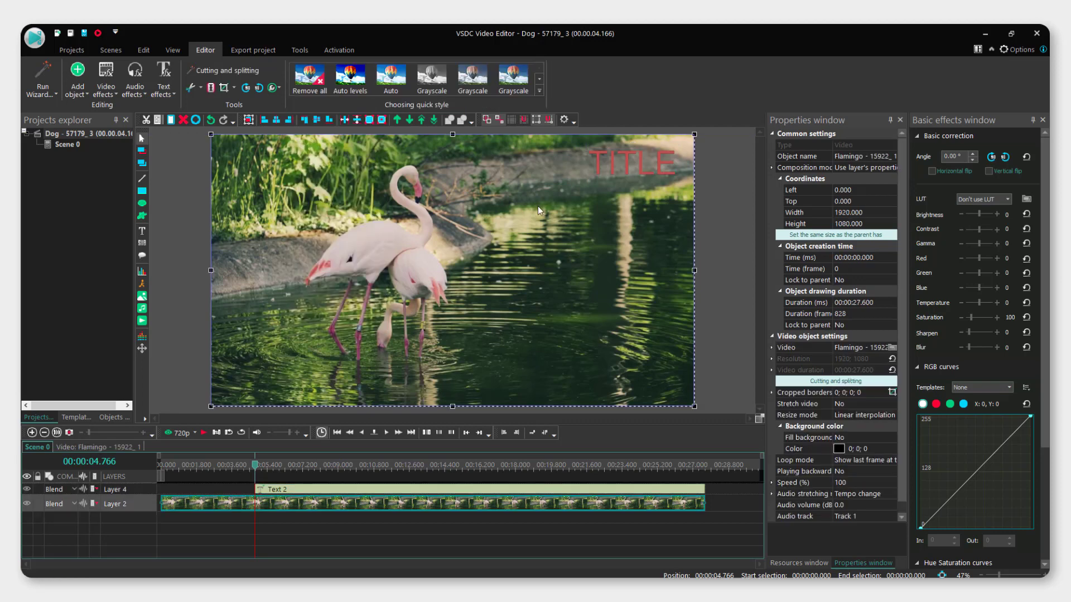
pyautogui.click(646, 154)
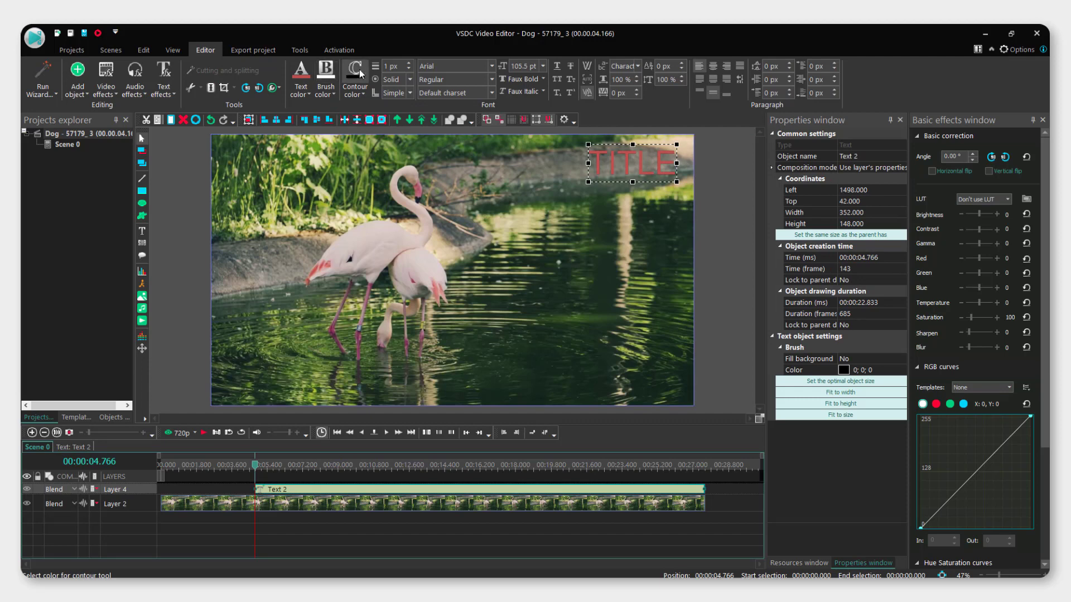
# Step: Set the title font to Aileron Black in Black Italic style
pyautogui.click(492, 66)
pyautogui.click(457, 176)
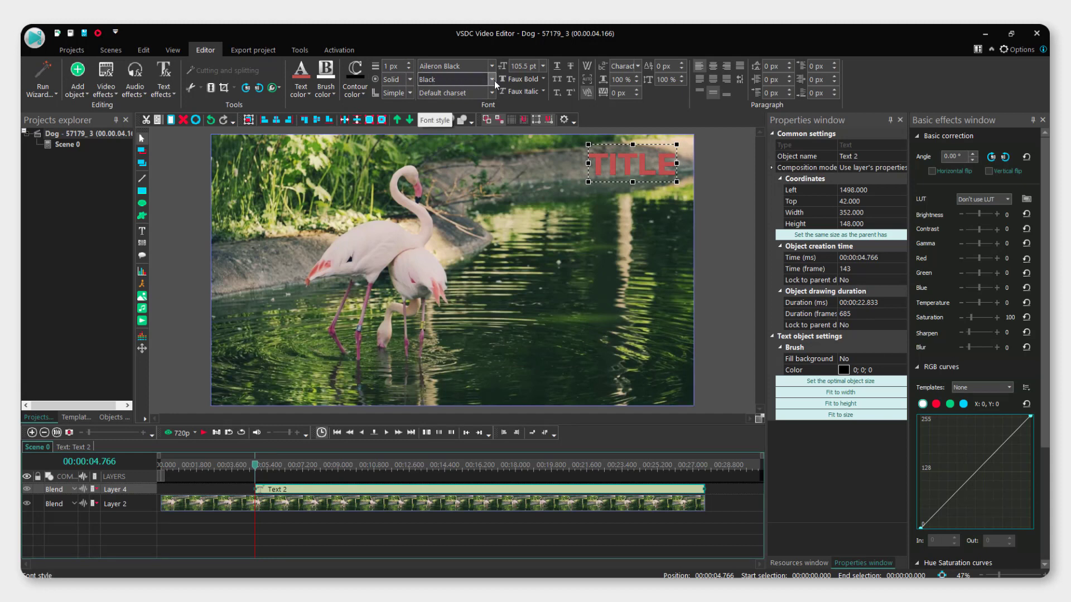
pyautogui.click(492, 80)
pyautogui.click(458, 102)
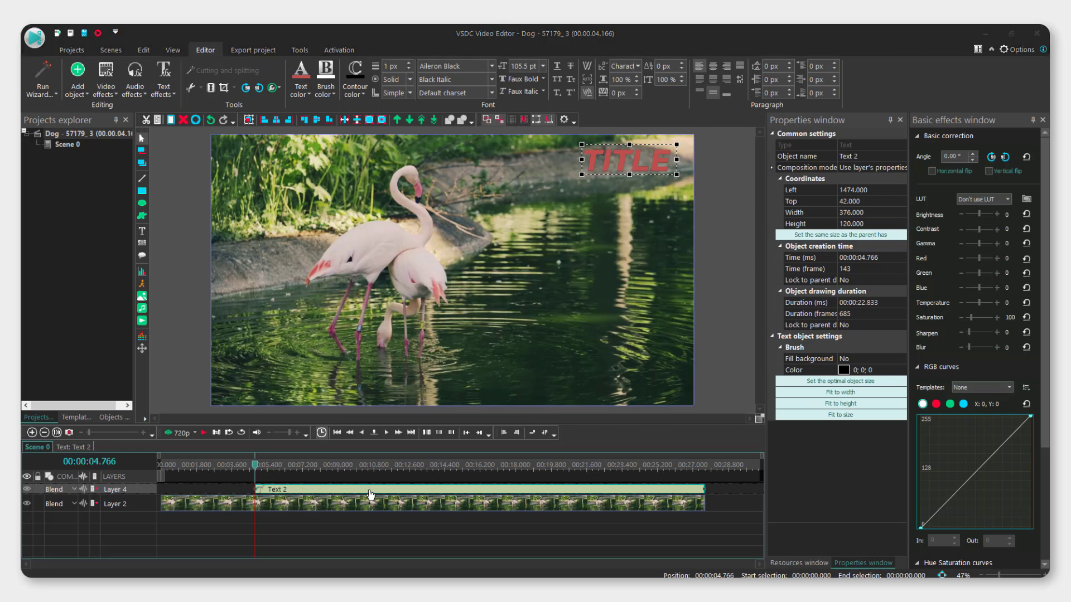
# Step: Shift the title clip earlier to about 2.6 seconds and preview playback from the start
pyautogui.moveTo(371, 495); pyautogui.dragTo(327, 496)
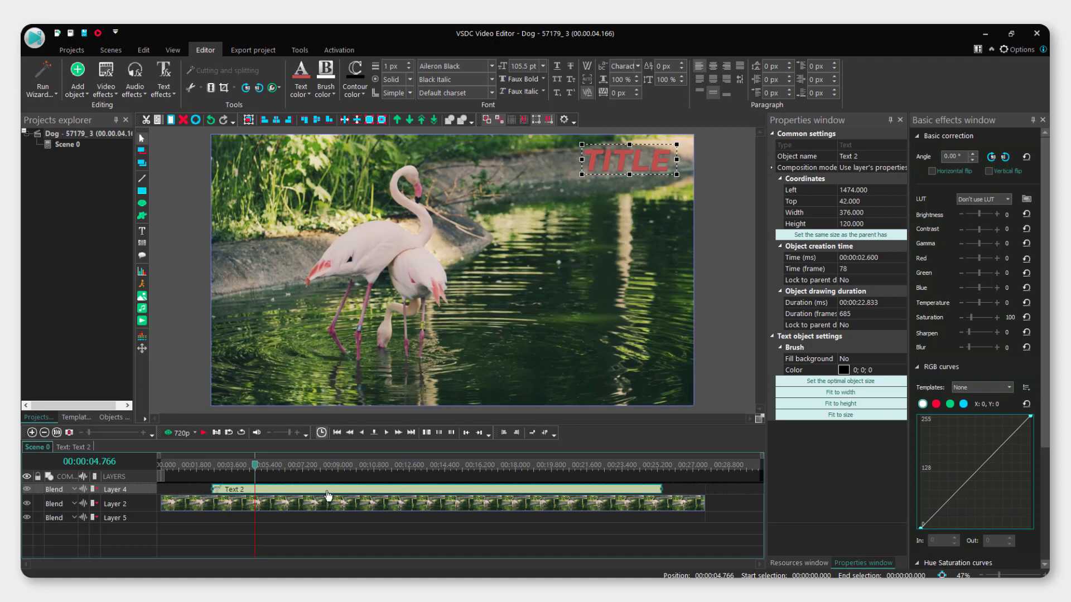
pyautogui.moveTo(259, 463); pyautogui.dragTo(161, 464)
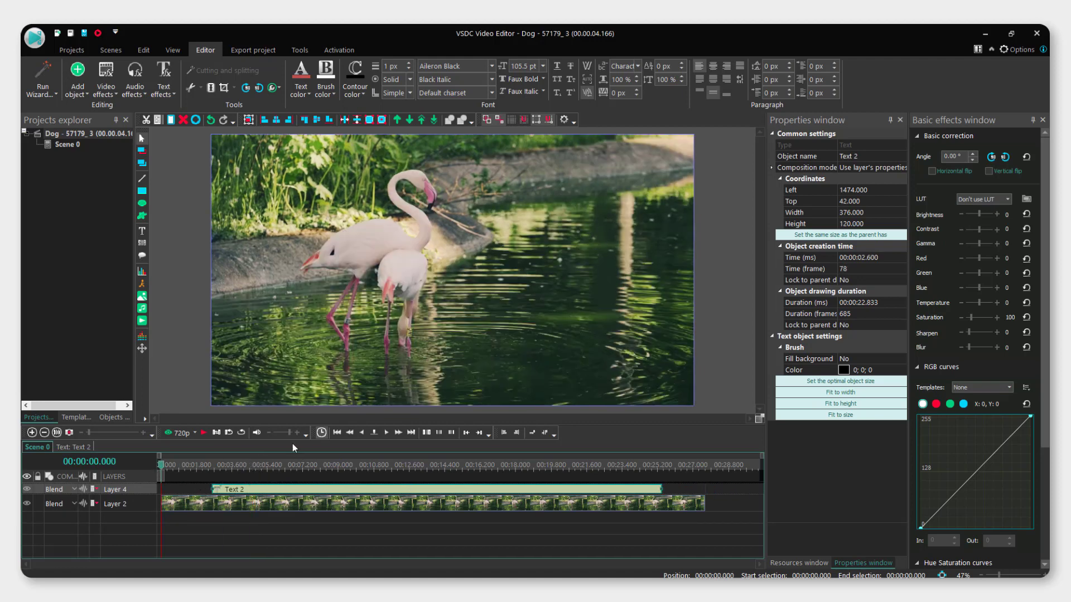
pyautogui.click(202, 433)
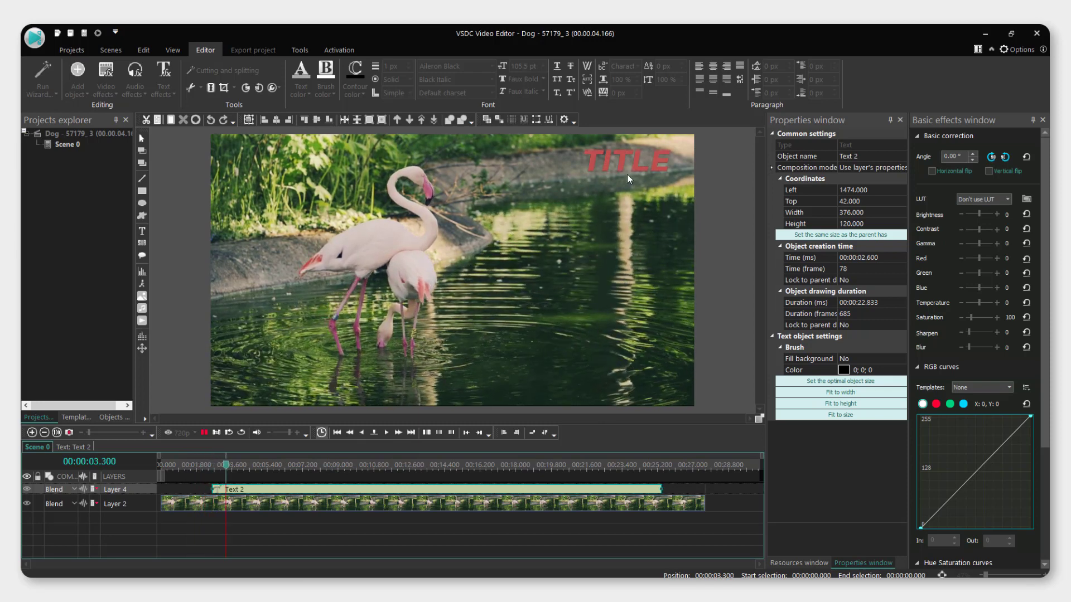
# Step: Move the title clip to the timeline start and replay from the beginning
pyautogui.moveTo(246, 488); pyautogui.dragTo(317, 495)
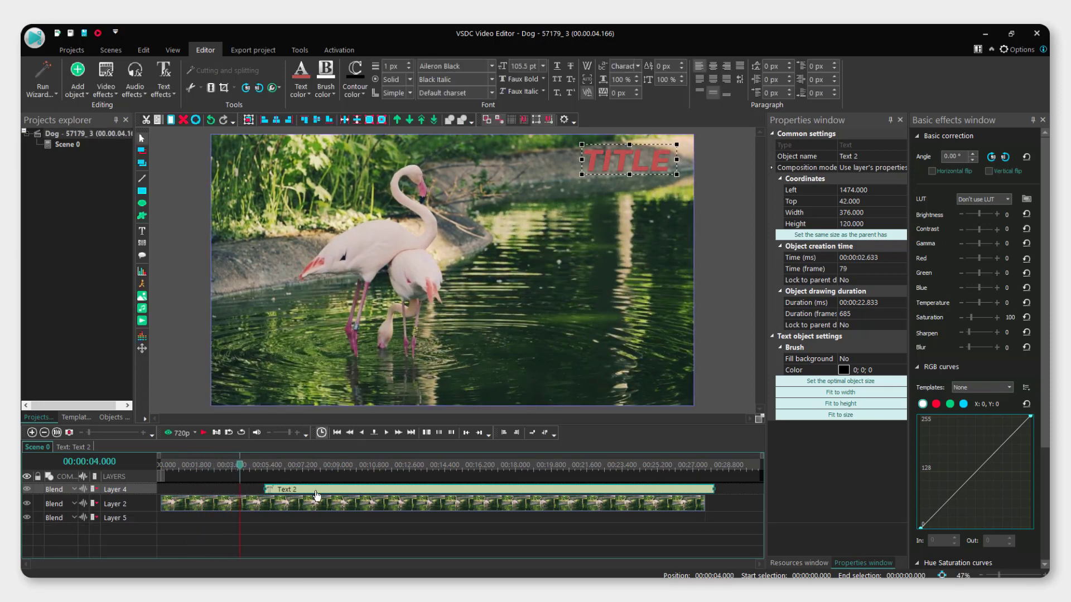
pyautogui.moveTo(316, 495); pyautogui.dragTo(77, 497)
pyautogui.moveTo(241, 469); pyautogui.dragTo(159, 467)
pyautogui.press('space')
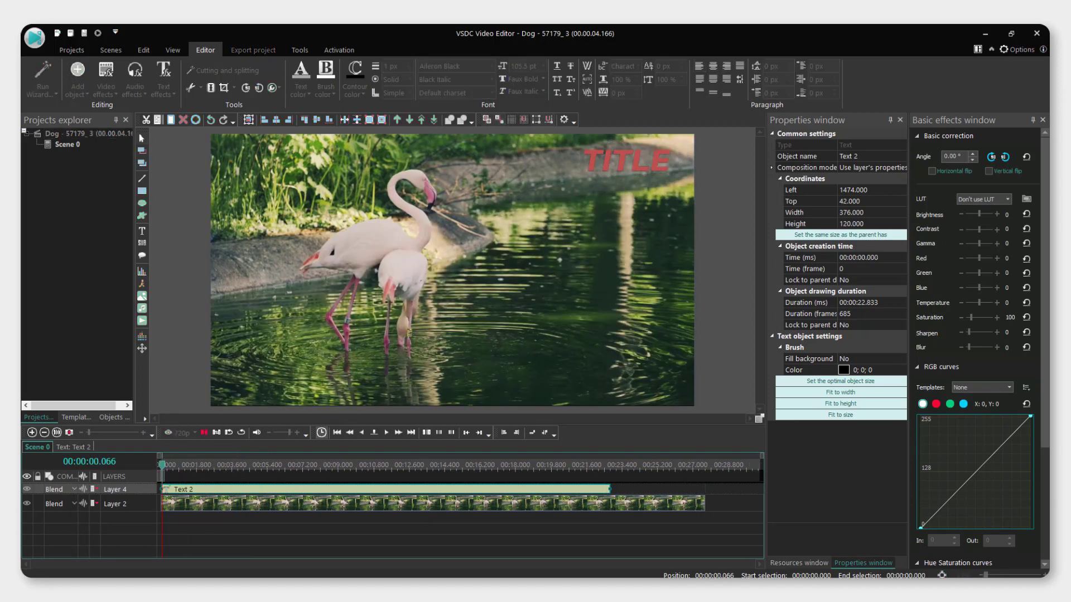